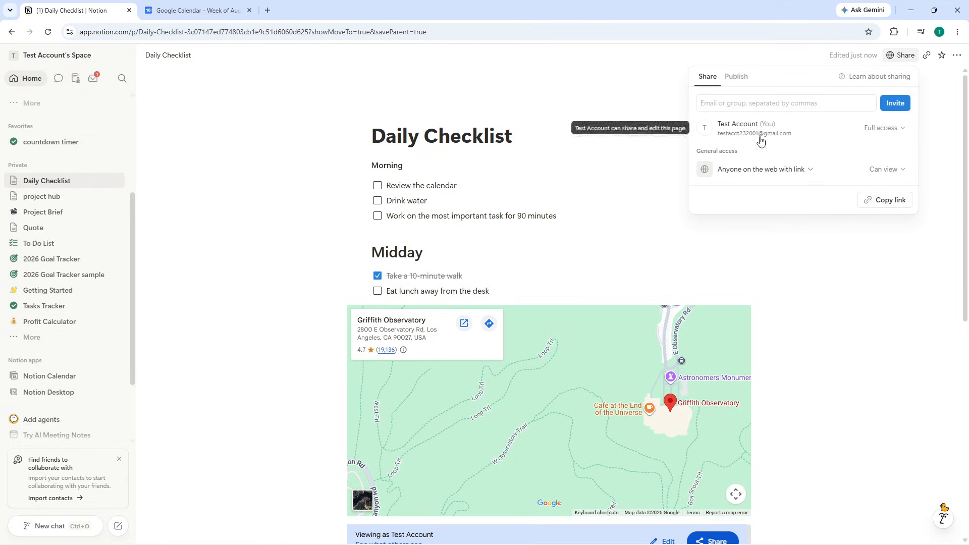
Step: Open and close the owner's Full access options in the Daily Checklist Share panel
left_click(826, 129)
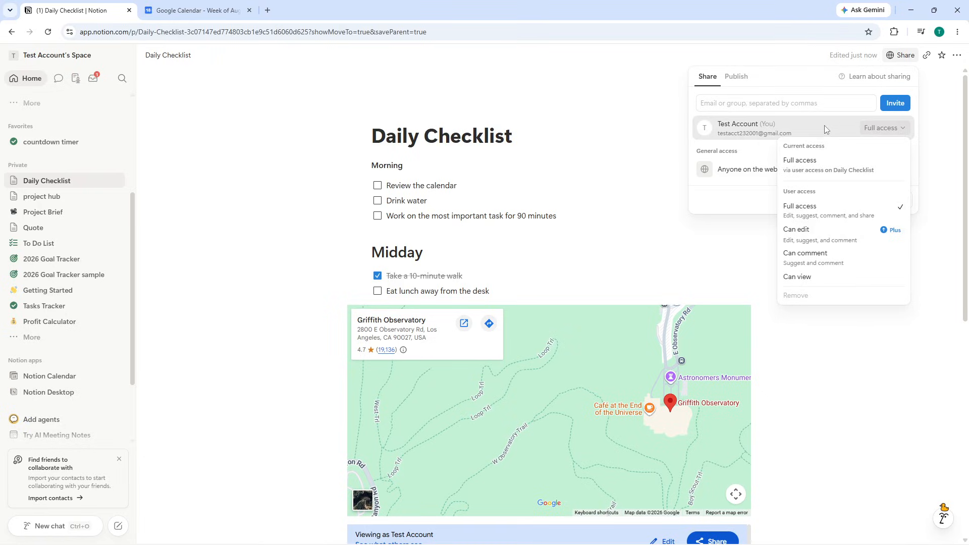
left_click(824, 126)
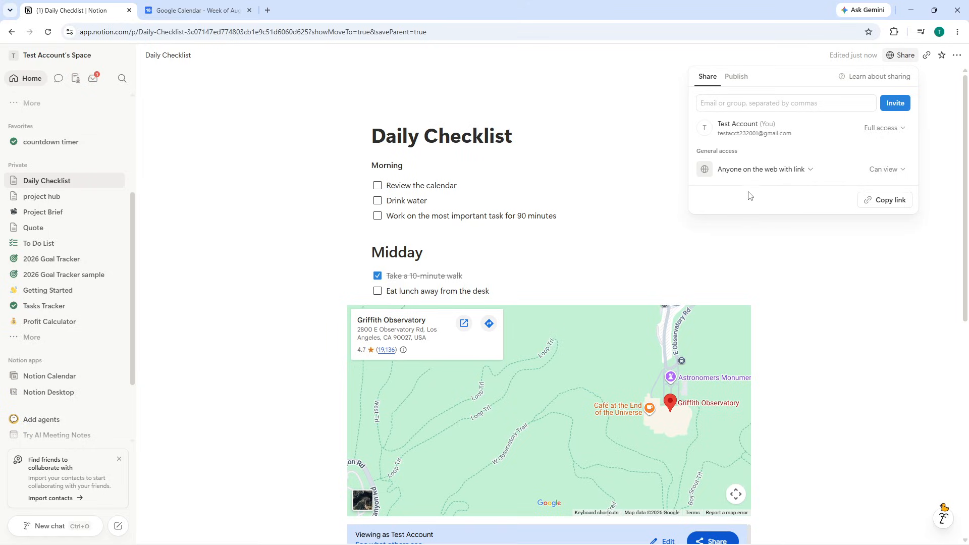
Step: Return from Publish to sharing settings and review the web-link access and Can view options
left_click(742, 79)
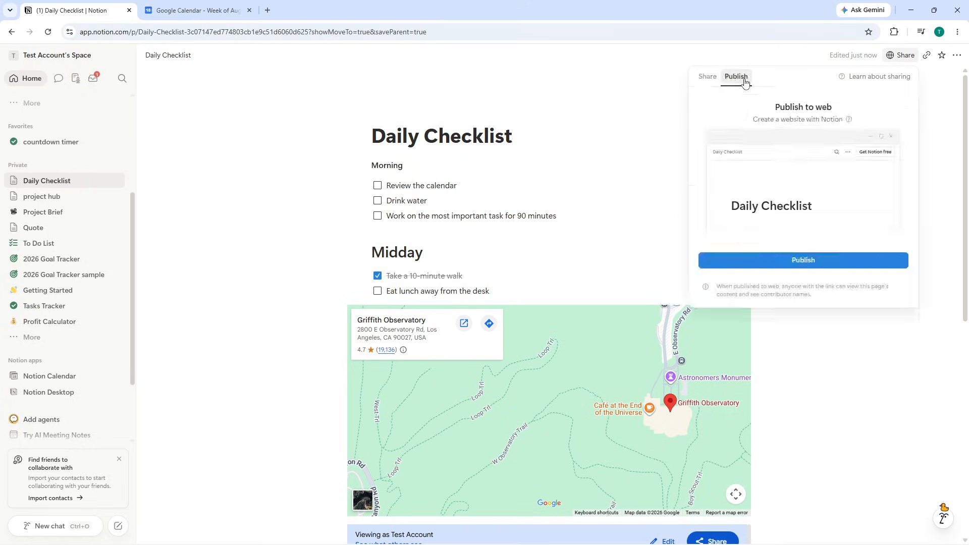
left_click(706, 77)
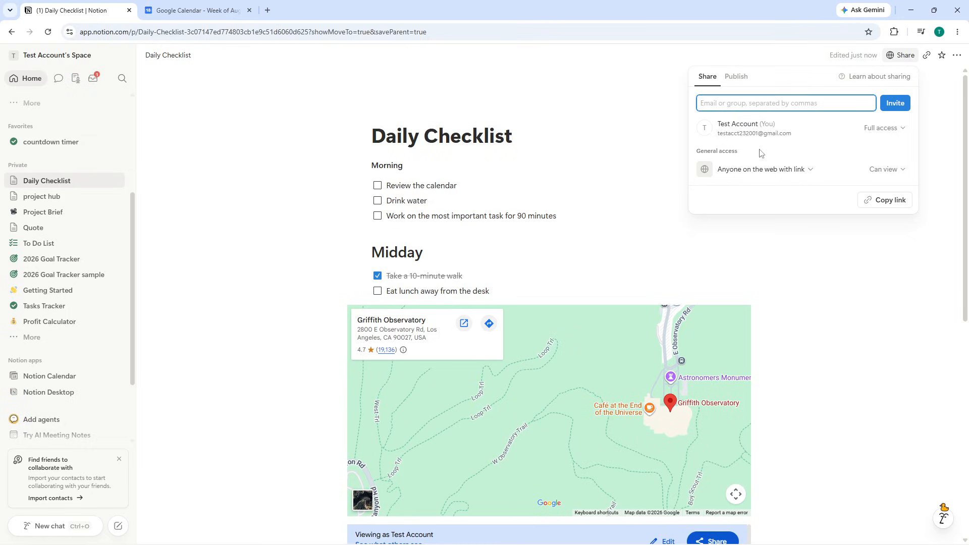
left_click(802, 169)
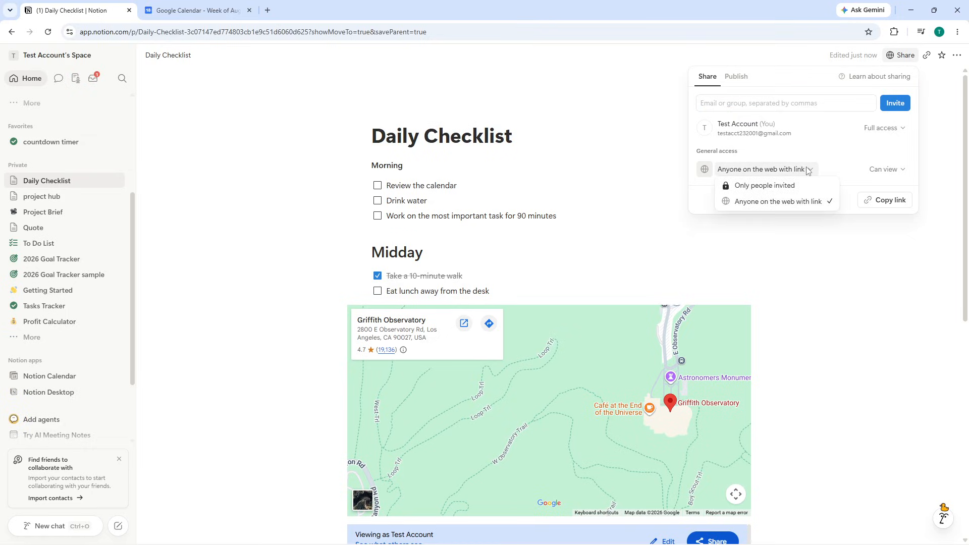
left_click(826, 155)
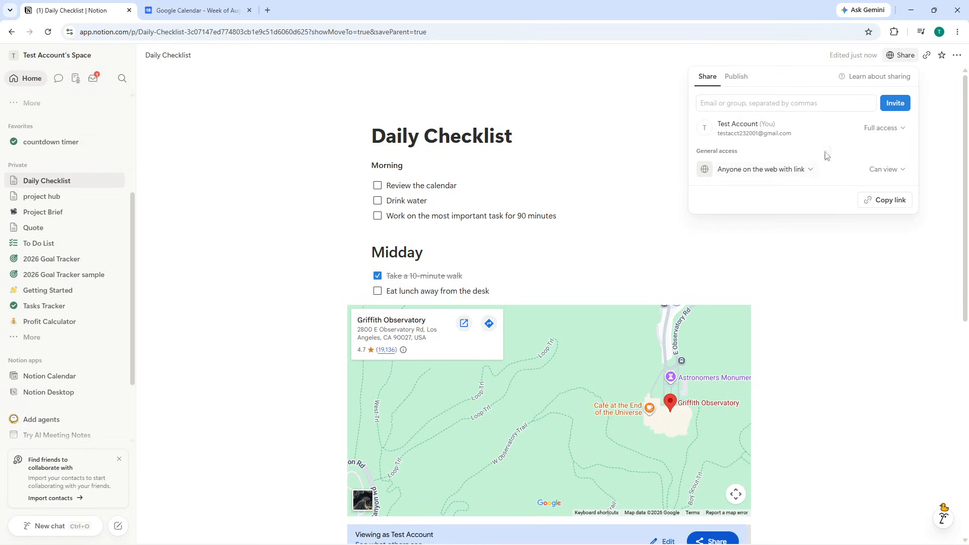
left_click(873, 173)
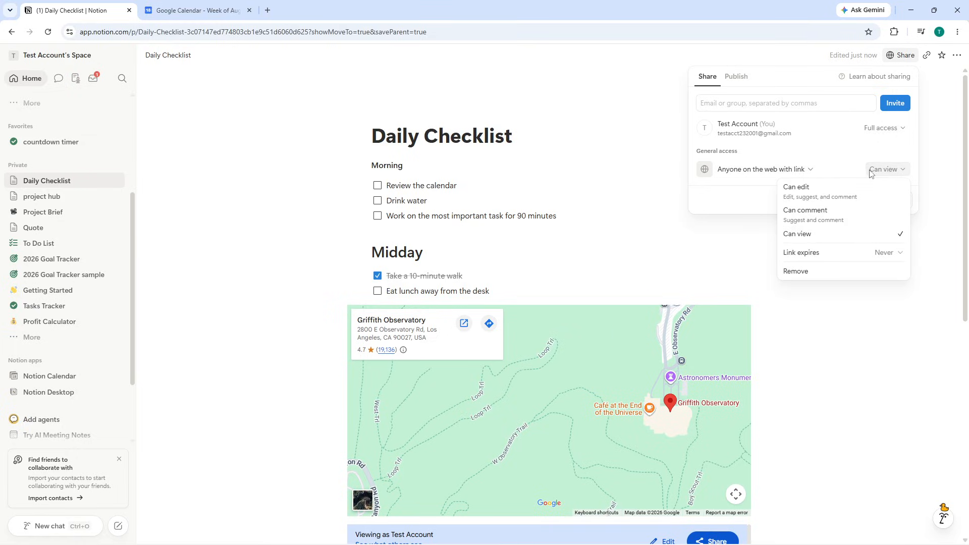
left_click(868, 173)
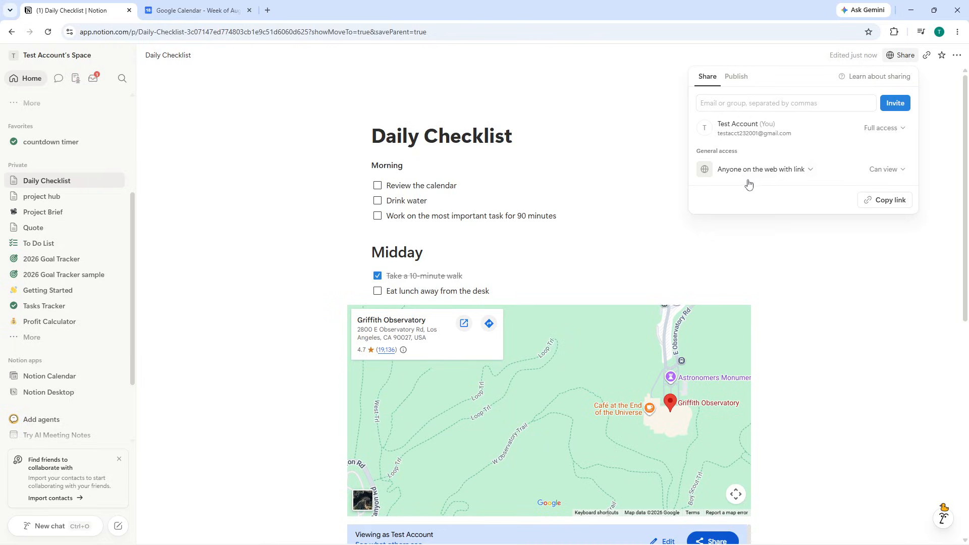
left_click(728, 104)
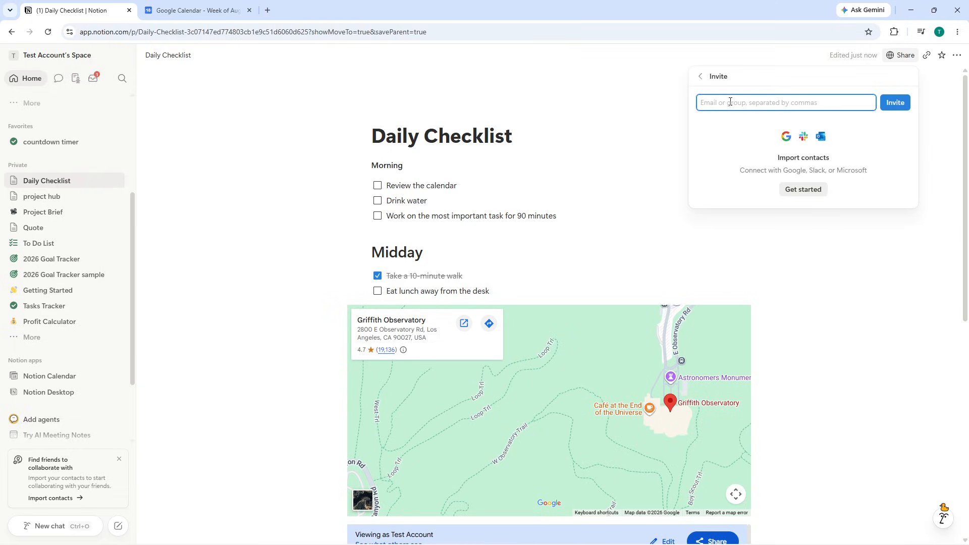
left_click(781, 86)
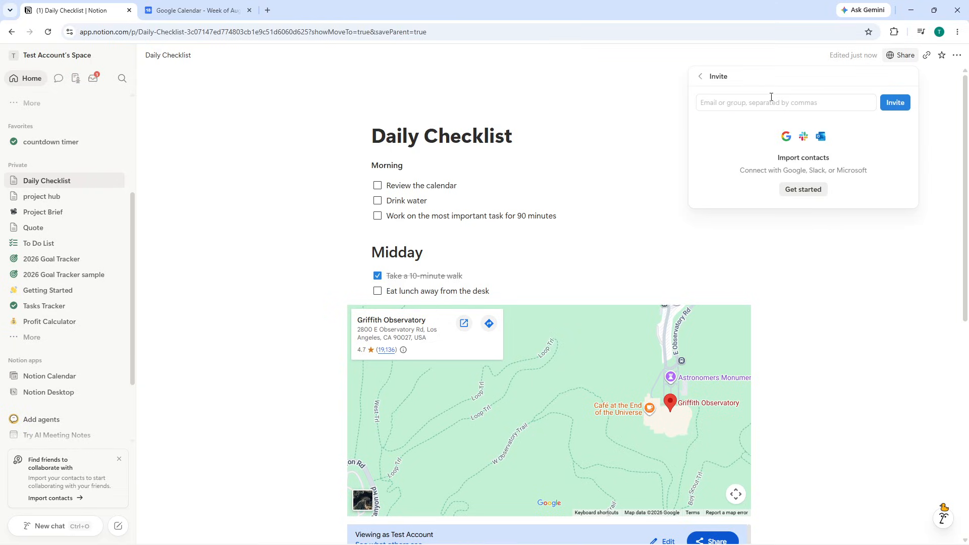
left_click(701, 77)
left_click(730, 103)
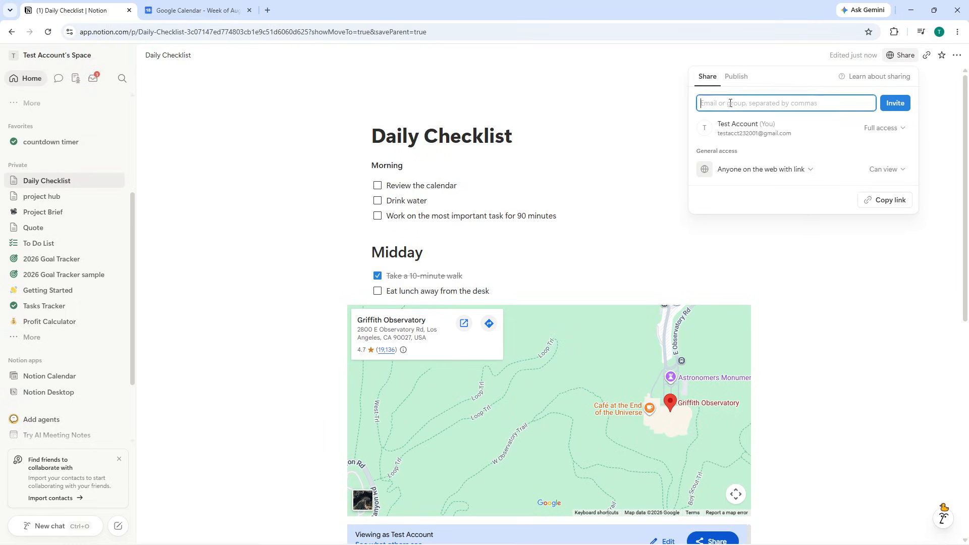
left_click(791, 196)
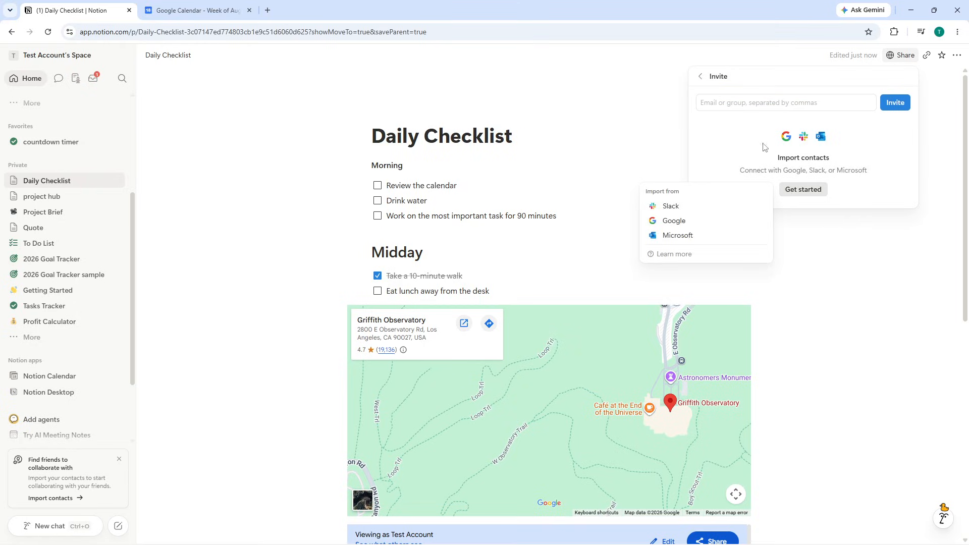
left_click(751, 91)
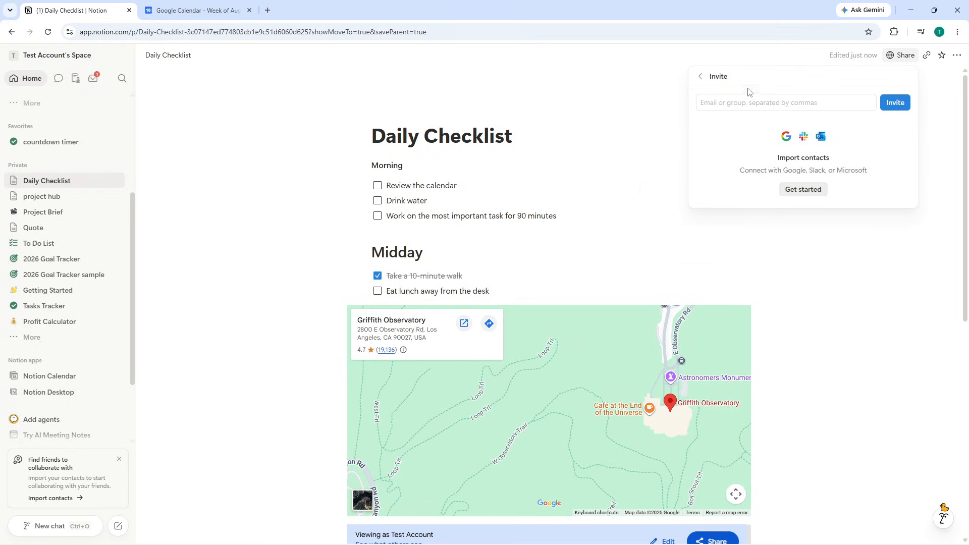
left_click(702, 78)
left_click(883, 169)
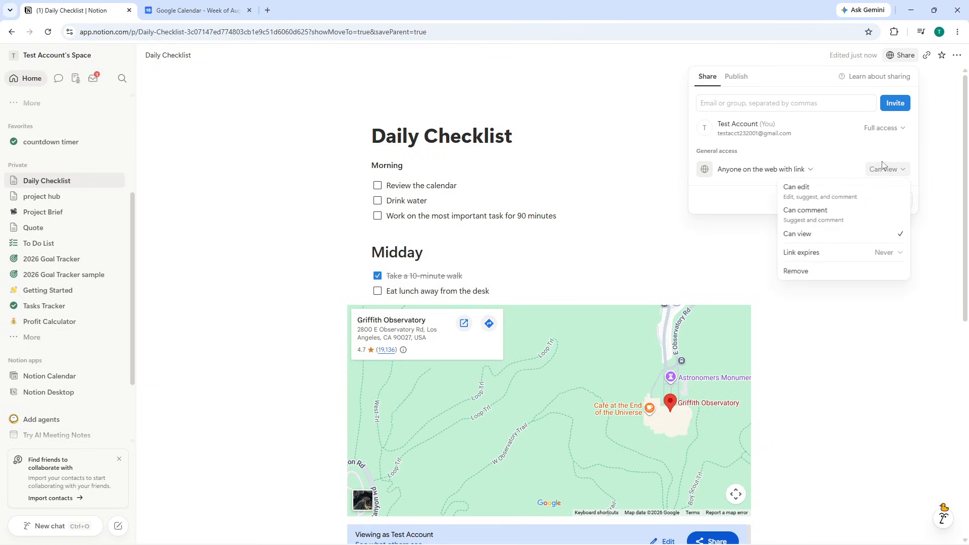
Step: Invite the guest's Gmail address to the Daily Checklist page
left_click(760, 104)
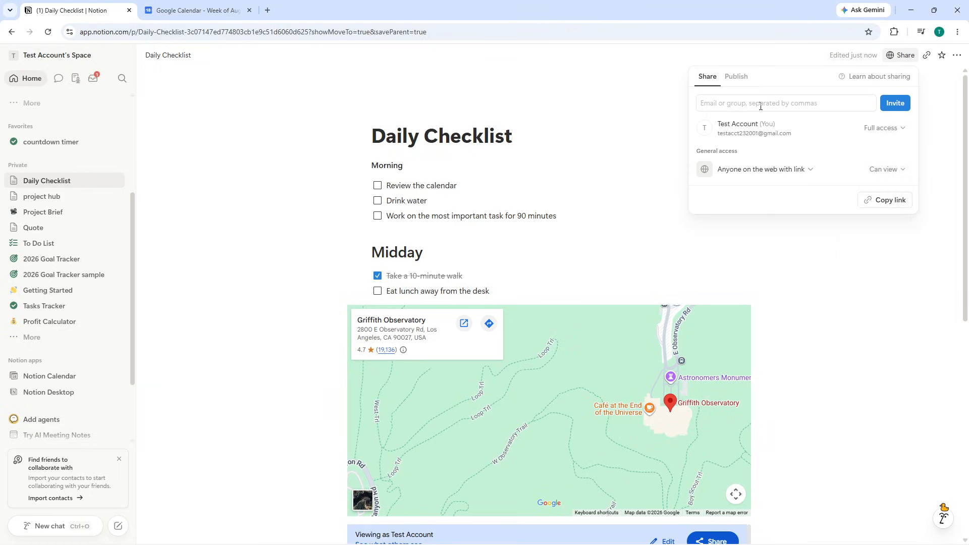
left_click(760, 106)
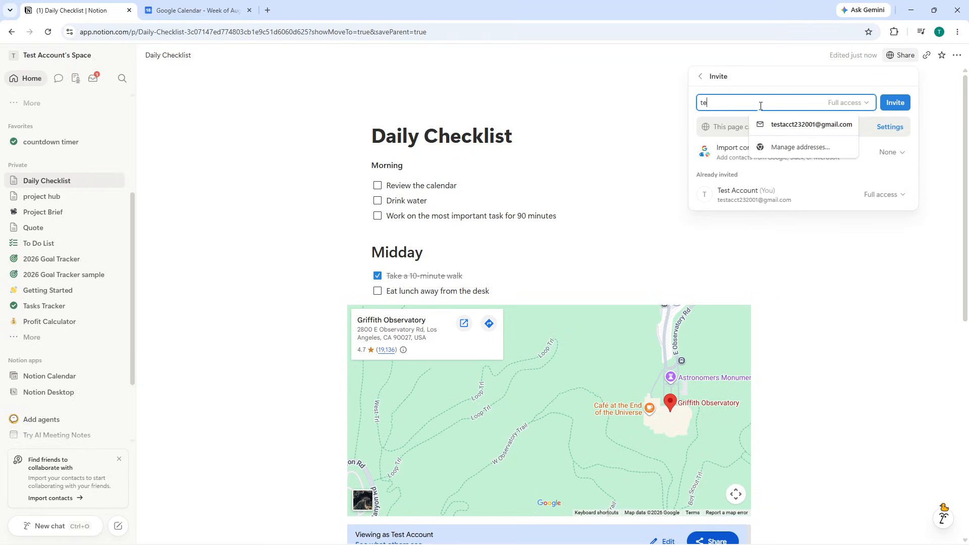
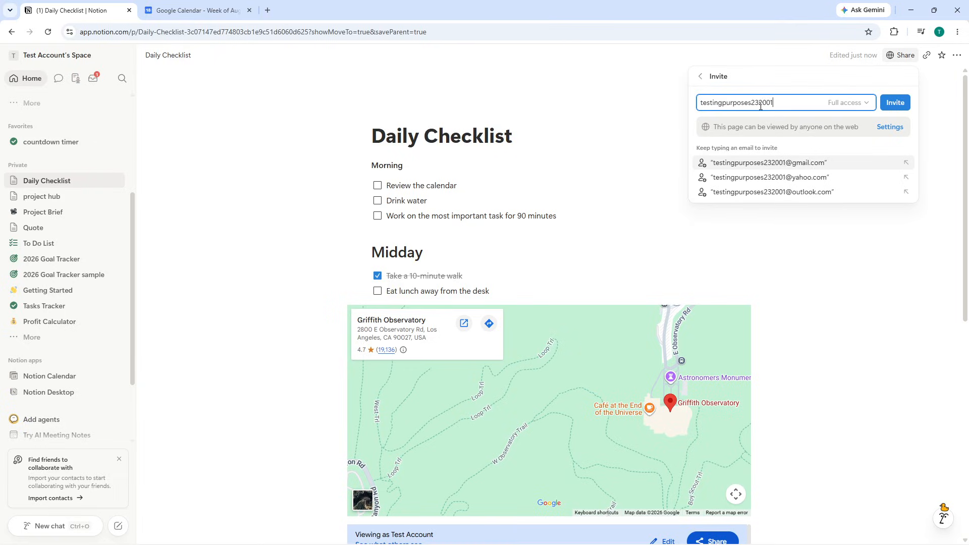
left_click(792, 158)
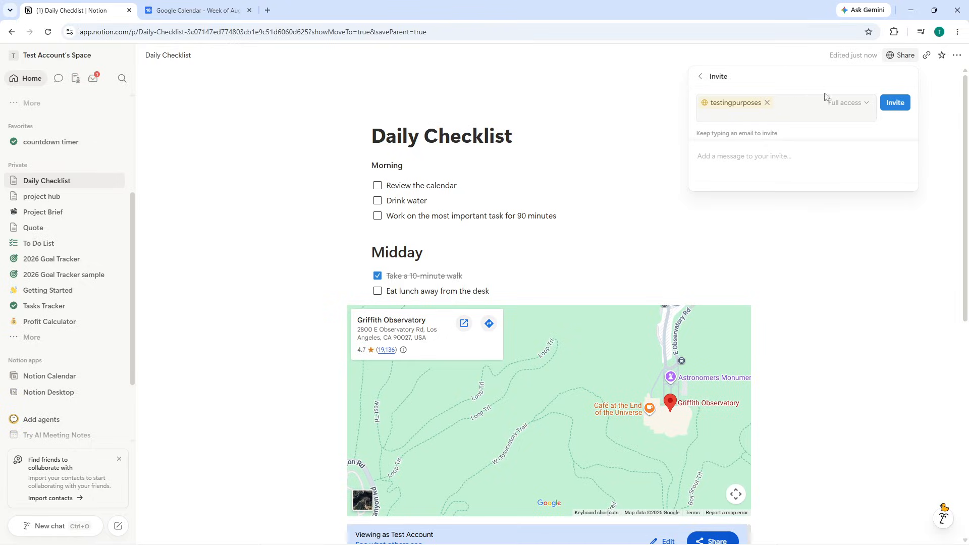
left_click(895, 102)
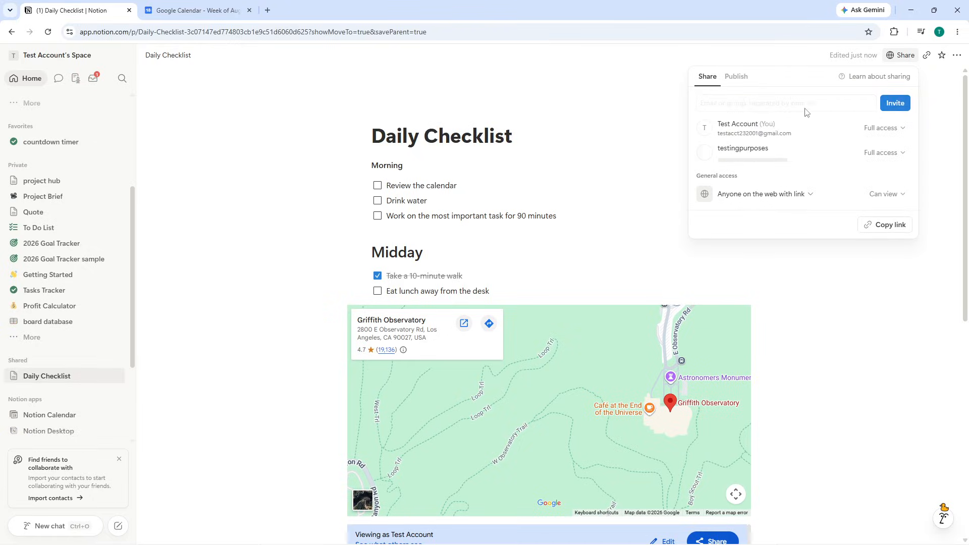
Step: Open Gmail in a new tab and skip upgrading the guest to a member
left_click(268, 10)
type("g")
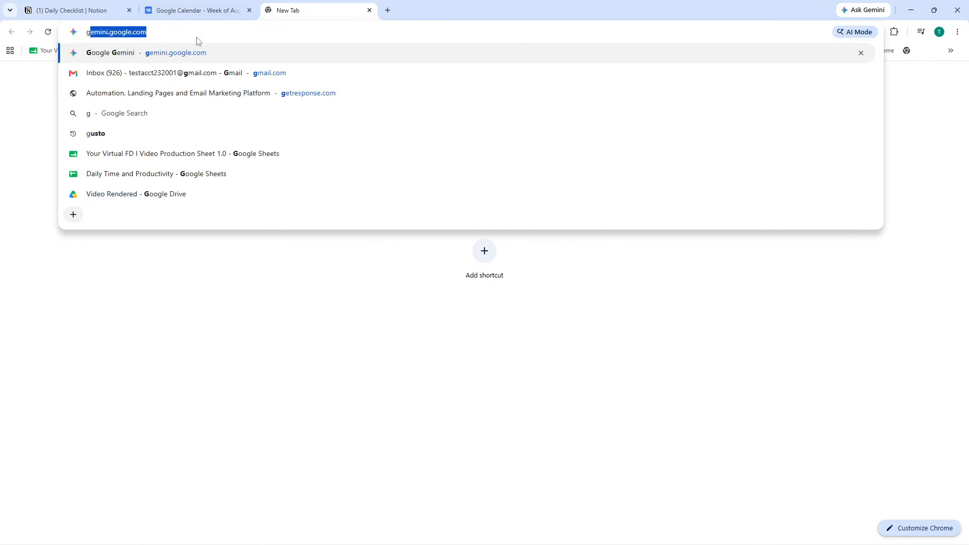
left_click(158, 78)
left_click(97, 6)
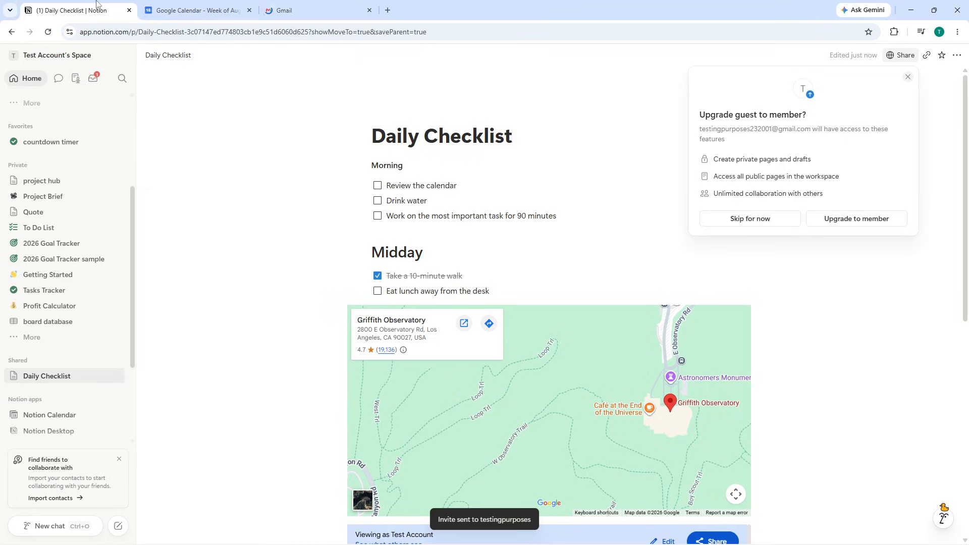
left_click(751, 219)
left_click(282, 10)
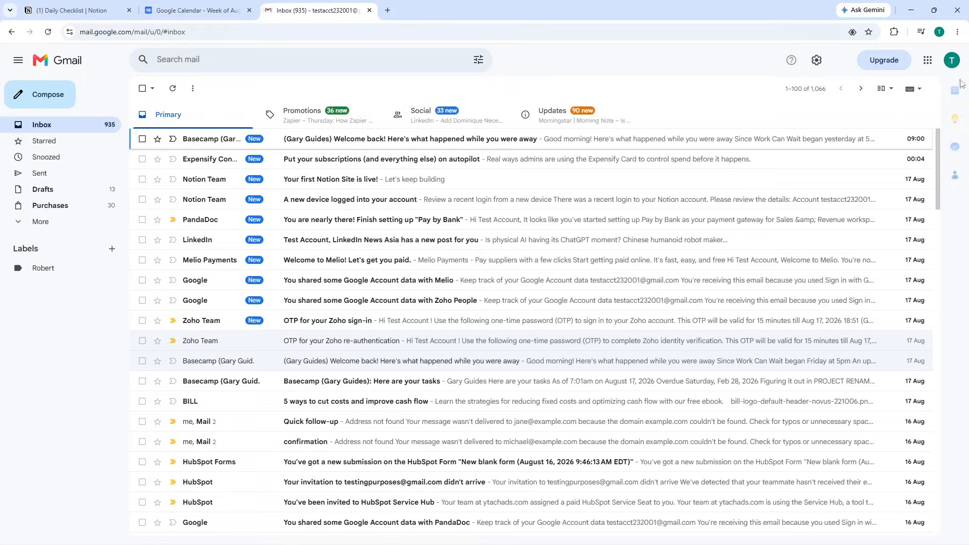
Step: Switch Gmail to the guest account's inbox, check it, then return to Daily Checklist
left_click(951, 60)
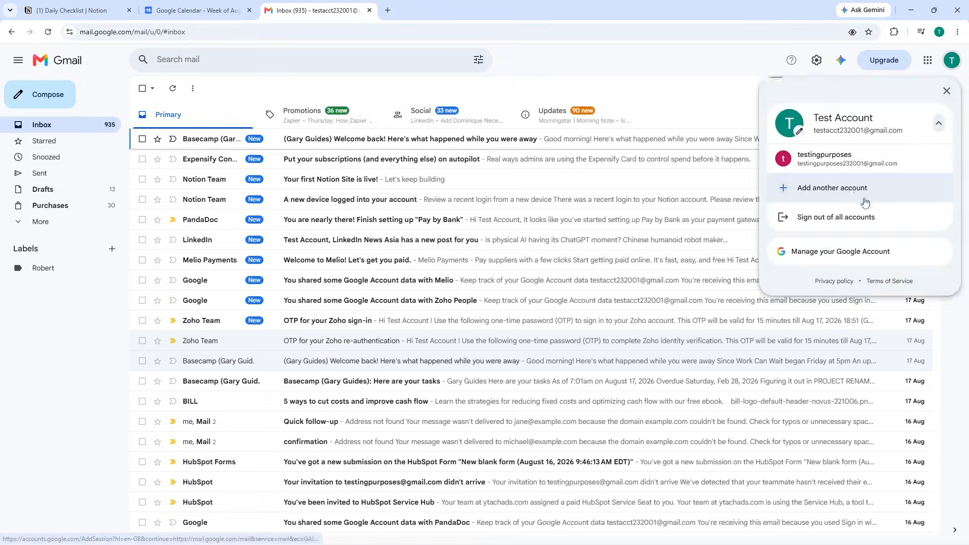
left_click(830, 159)
left_click(71, 4)
left_click(458, 4)
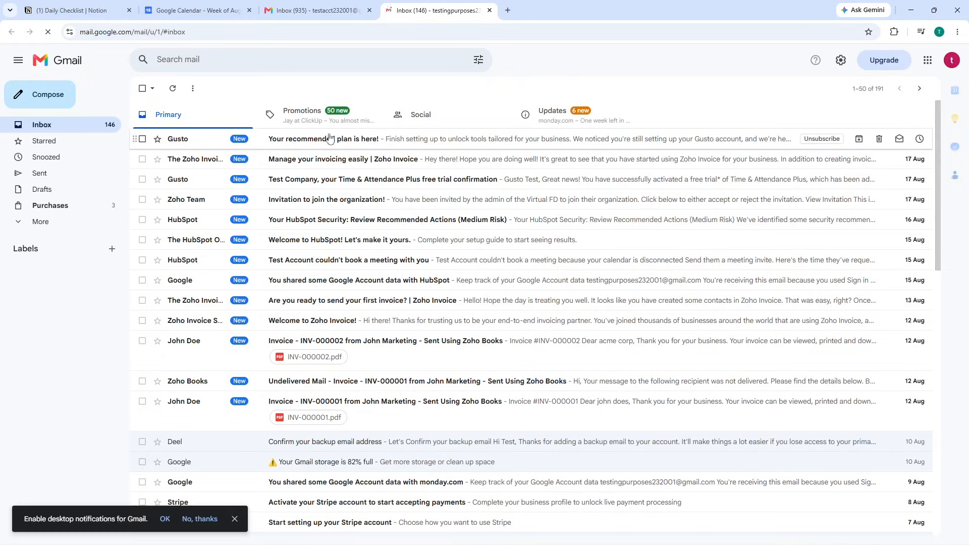
left_click(77, 4)
left_click(433, 7)
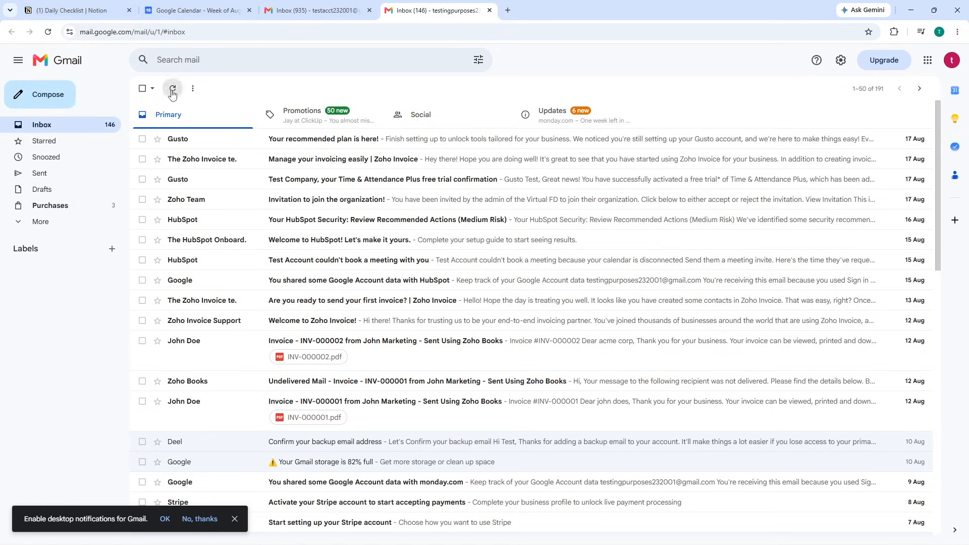
left_click(47, 5)
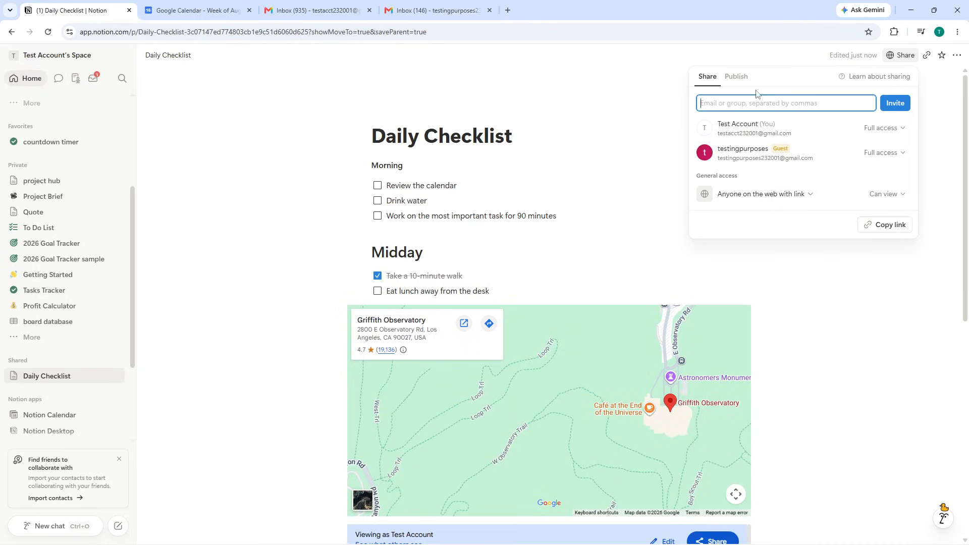
Step: Toggle the guest between Can view and Full access, leave Can view, and copy the link
left_click(880, 153)
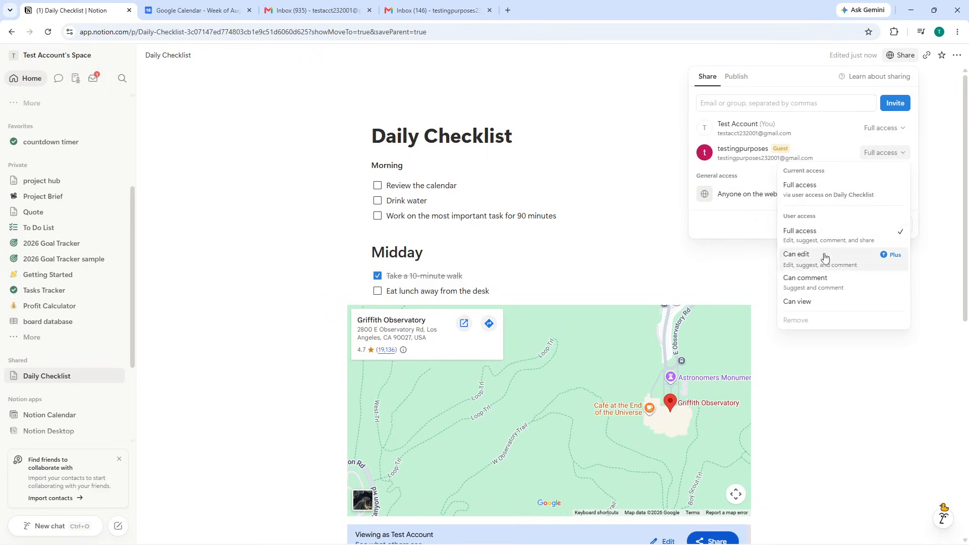
left_click(816, 301)
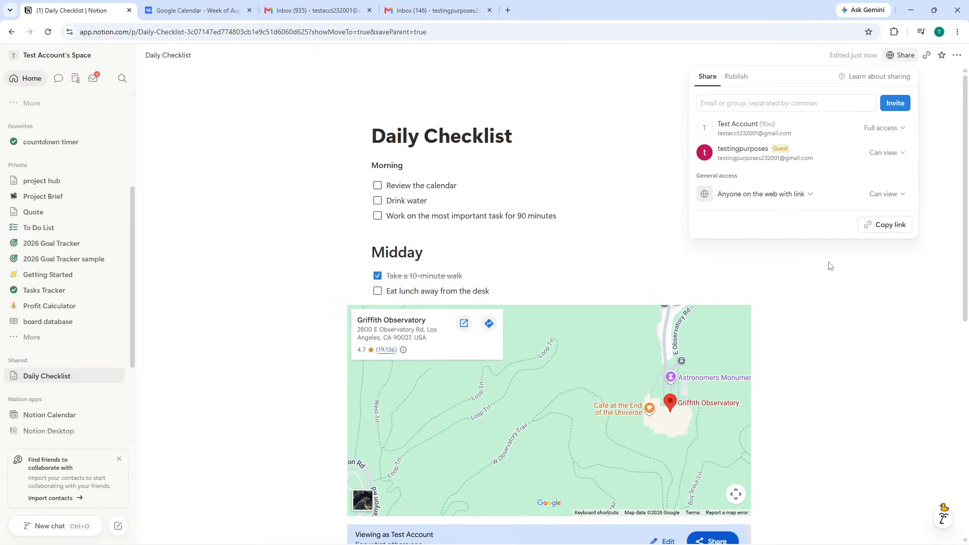
left_click(889, 154)
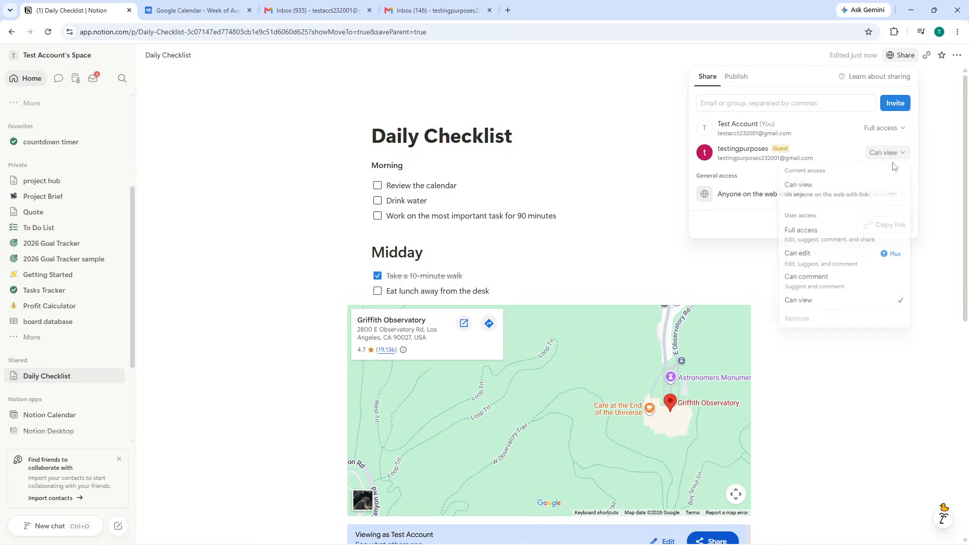
left_click(827, 238)
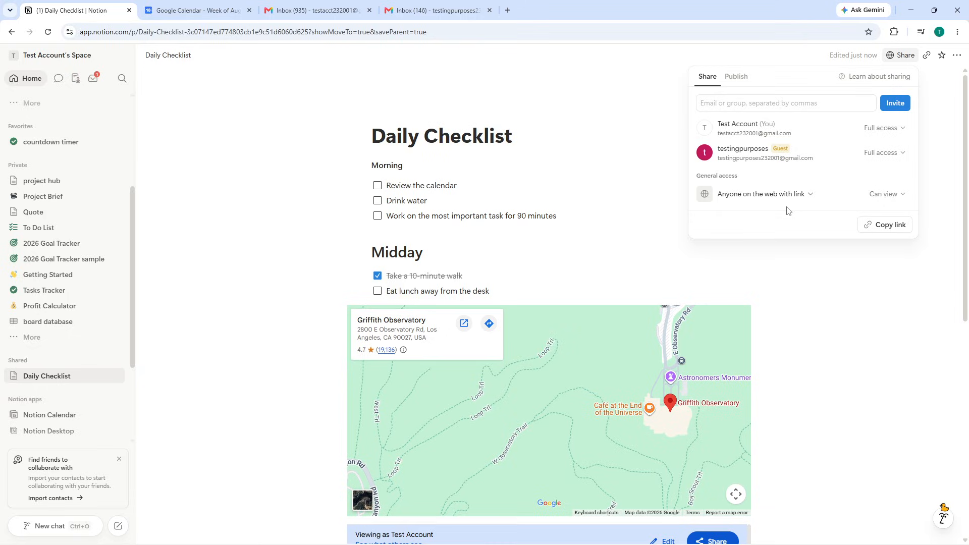
left_click(881, 153)
left_click(828, 302)
left_click(877, 227)
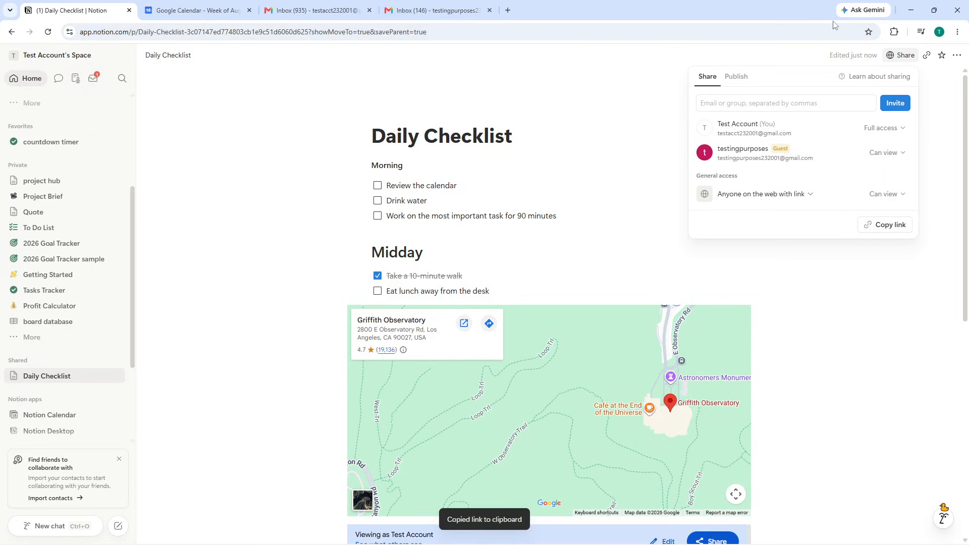
Step: Open the copied link in an incognito window, review the read-only page, then close it
left_click(957, 32)
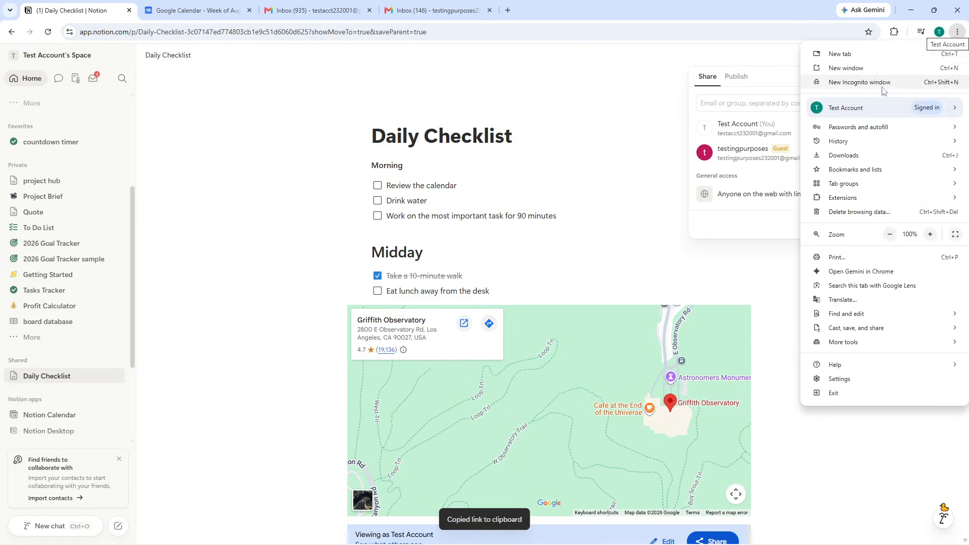
left_click(881, 80)
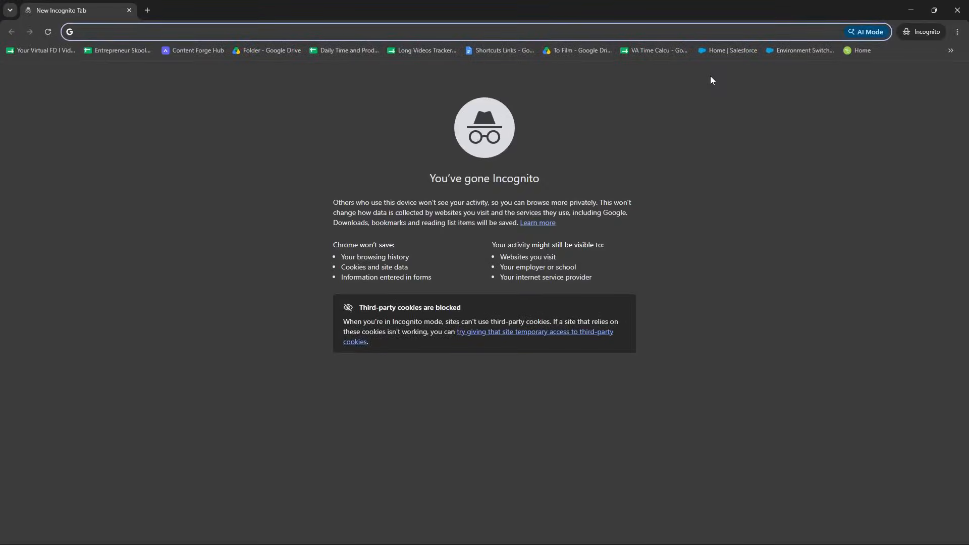
key("ctrl+v")
key("Return")
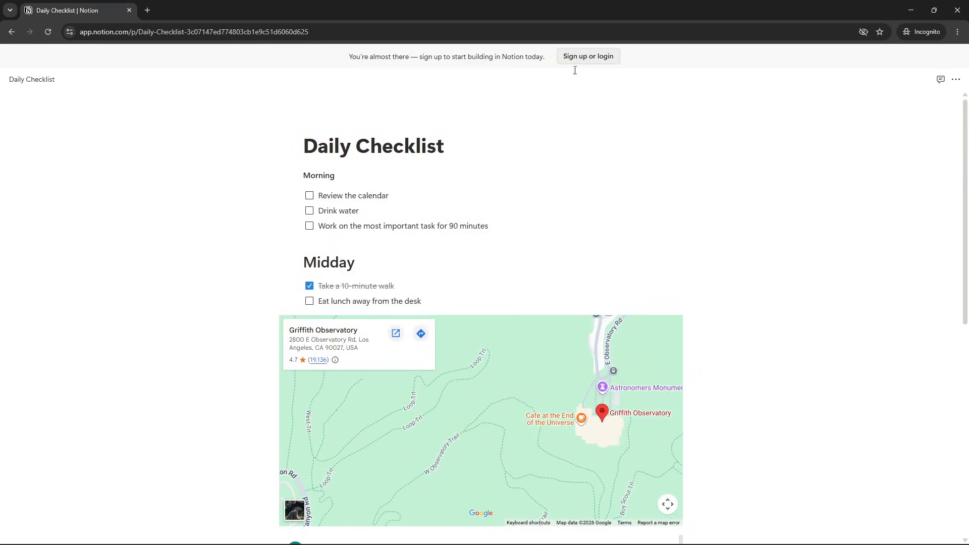
scroll(534, 190, "down", 8)
scroll(534, 191, "up", 8)
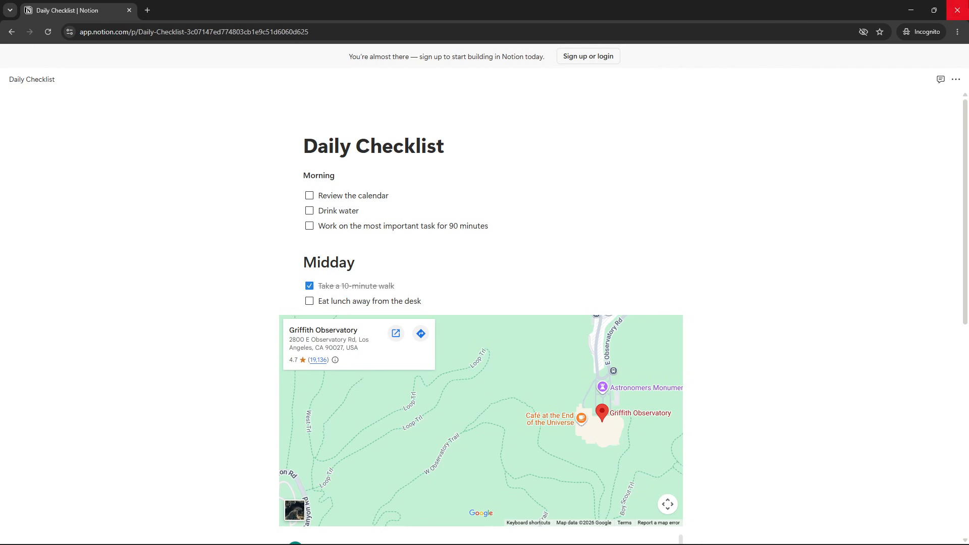
left_click(957, 10)
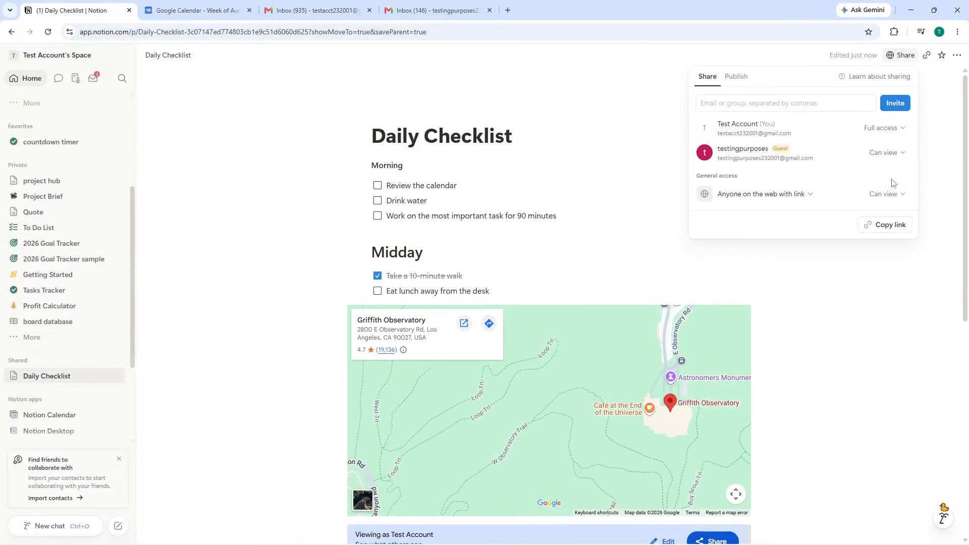
left_click(879, 152)
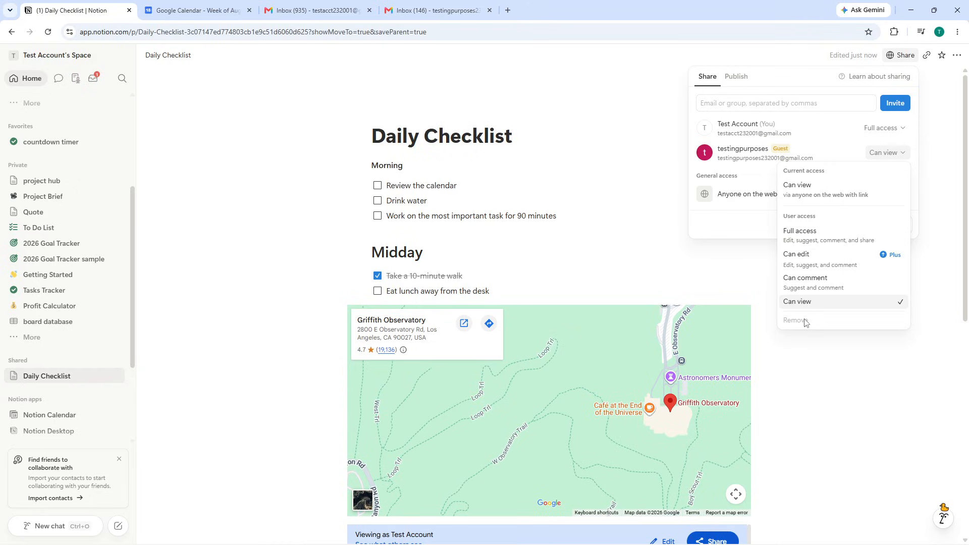
left_click(766, 154)
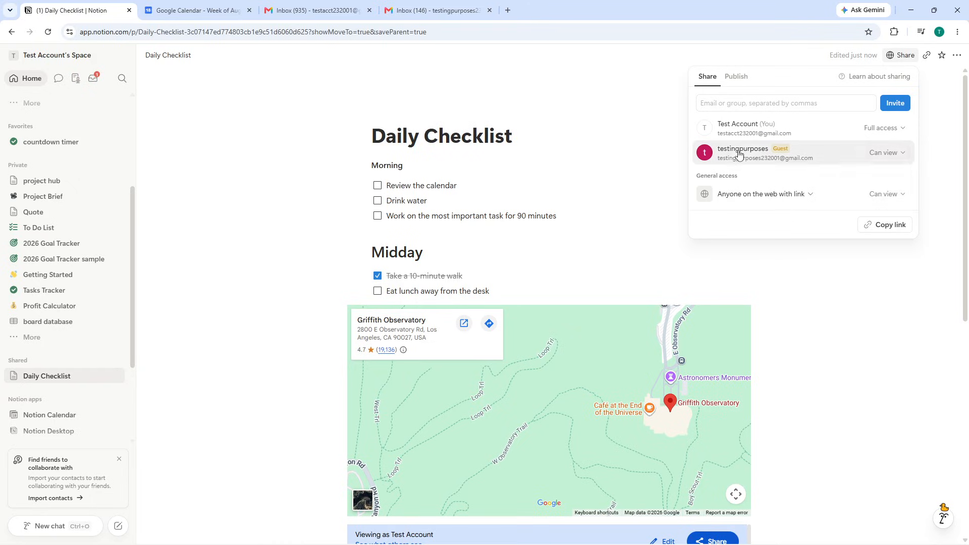
left_click(880, 153)
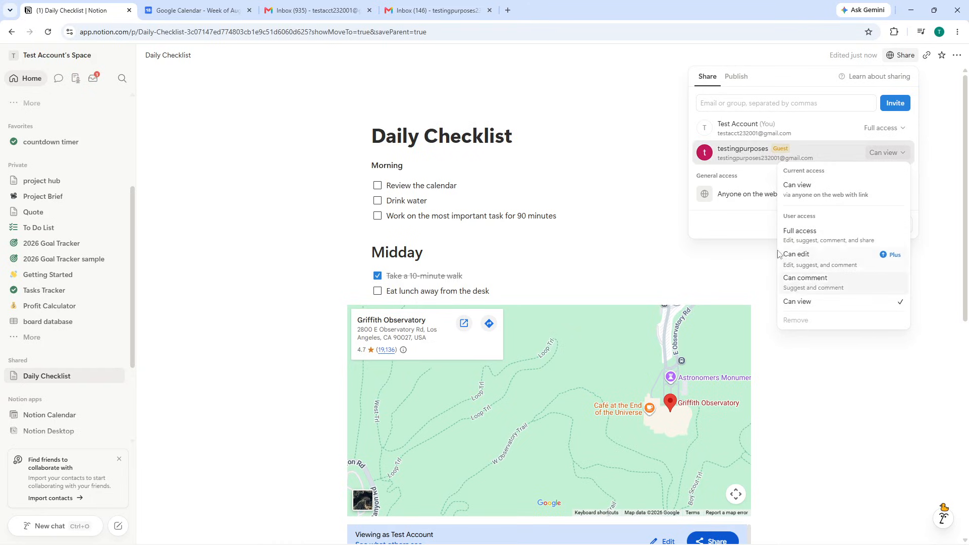
left_click(757, 80)
Step: Check the guest's Gmail inbox for the Notion message, then return to Daily Checklist
left_click(312, 10)
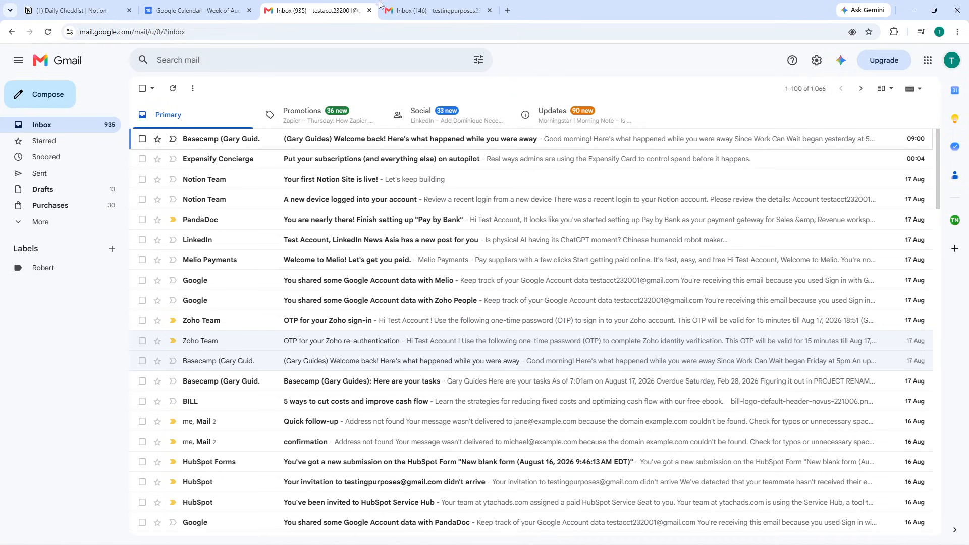
left_click(436, 10)
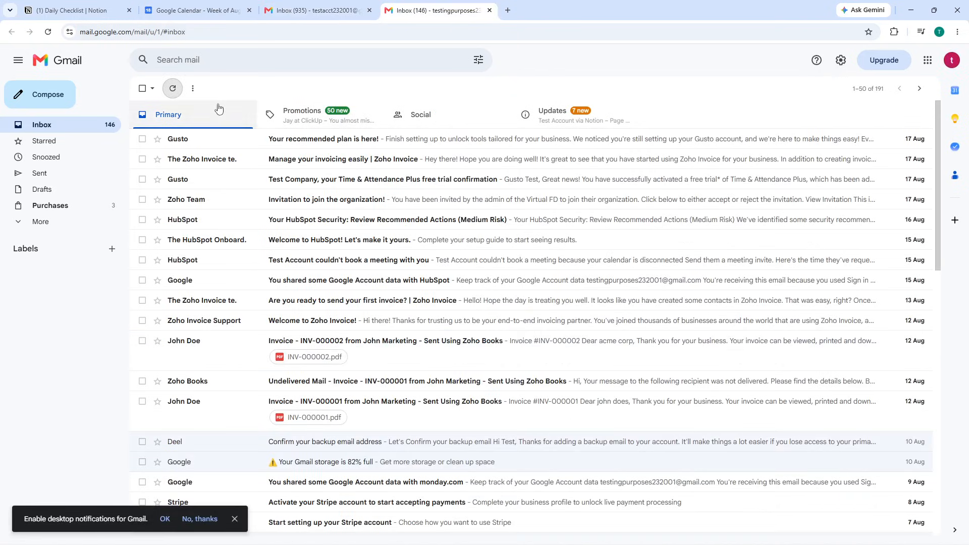
left_click(78, 6)
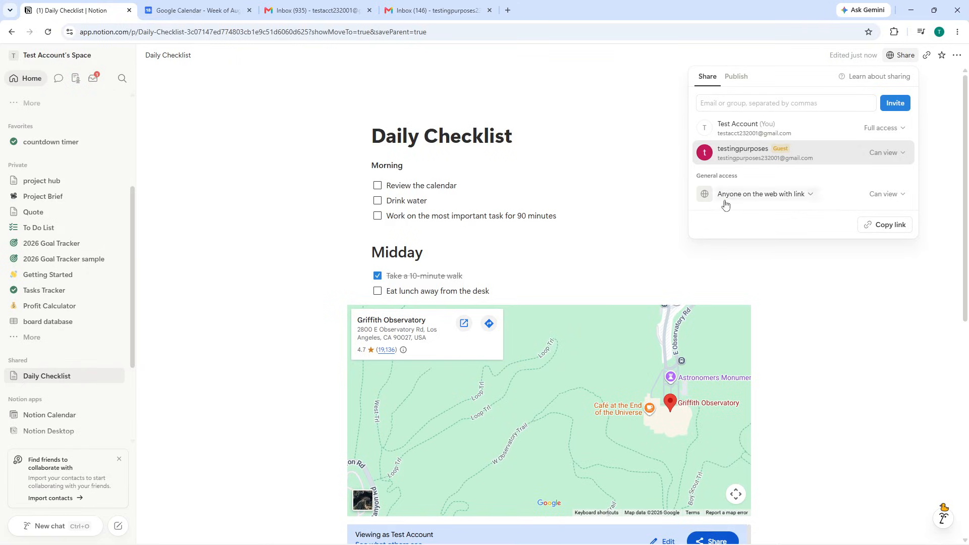
left_click(780, 272)
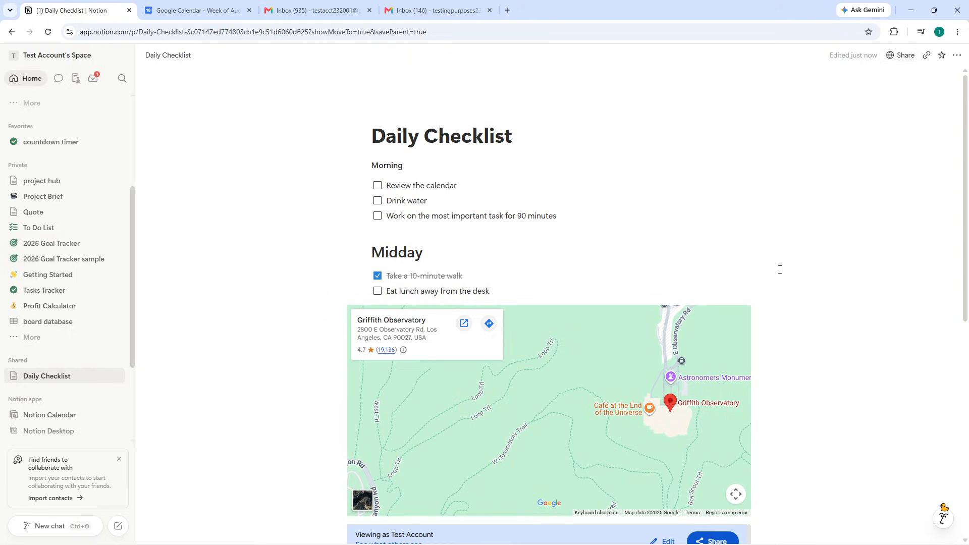
left_click(897, 56)
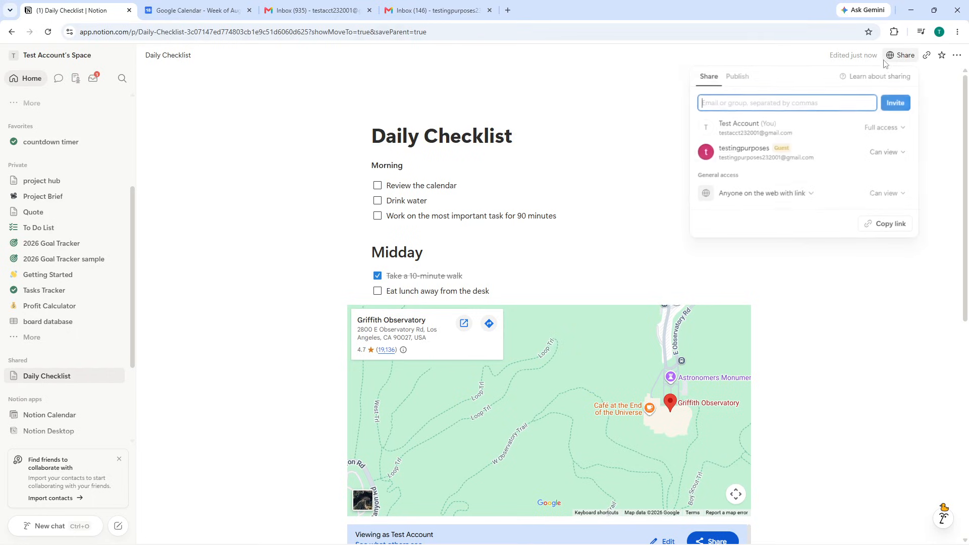
left_click(733, 77)
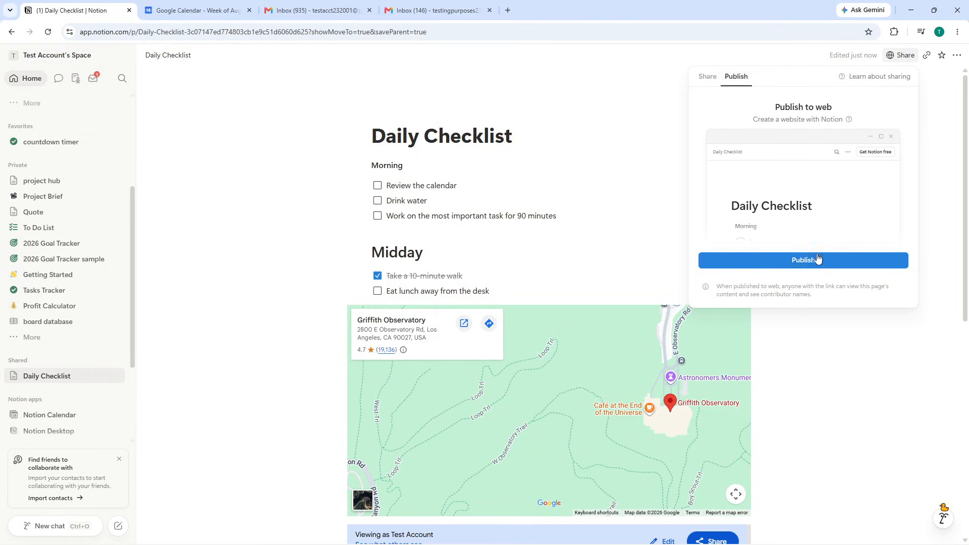
left_click(708, 79)
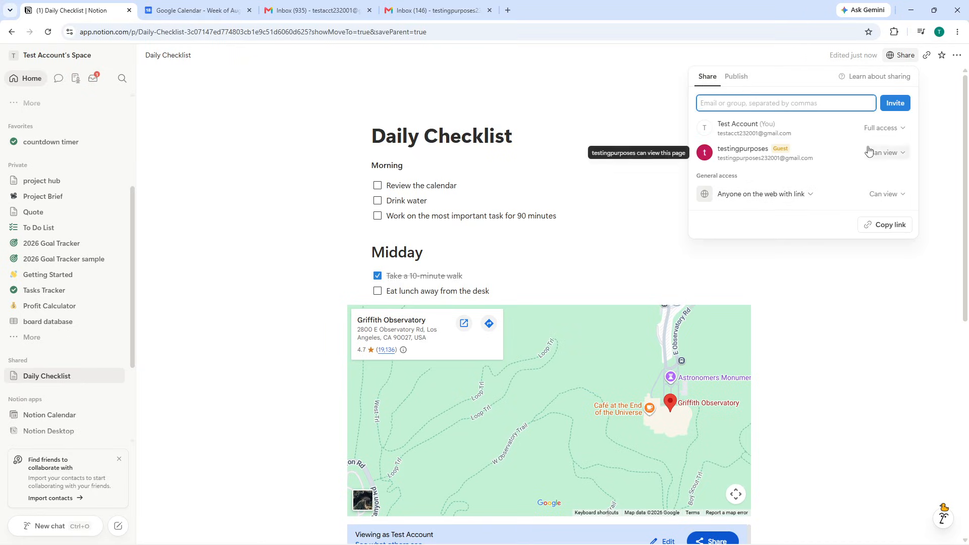
left_click(761, 227)
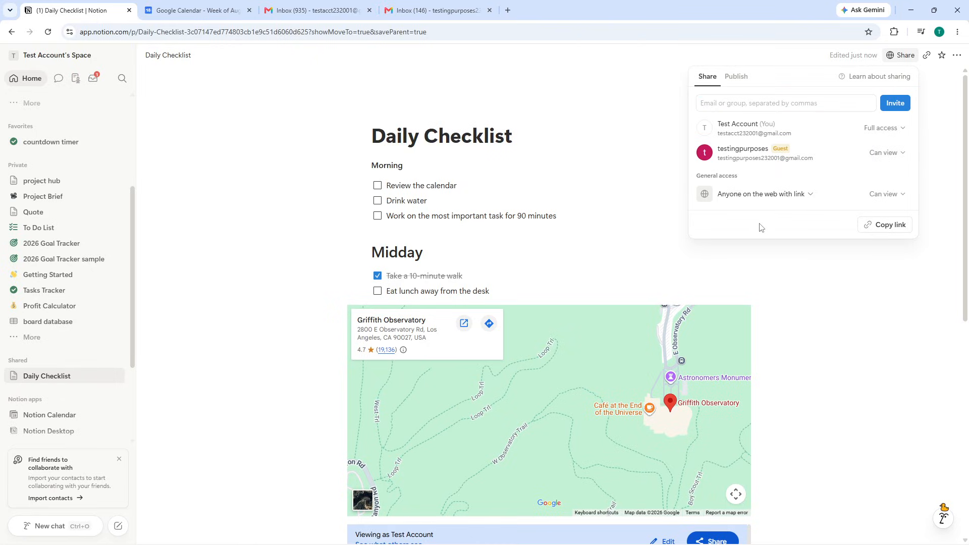